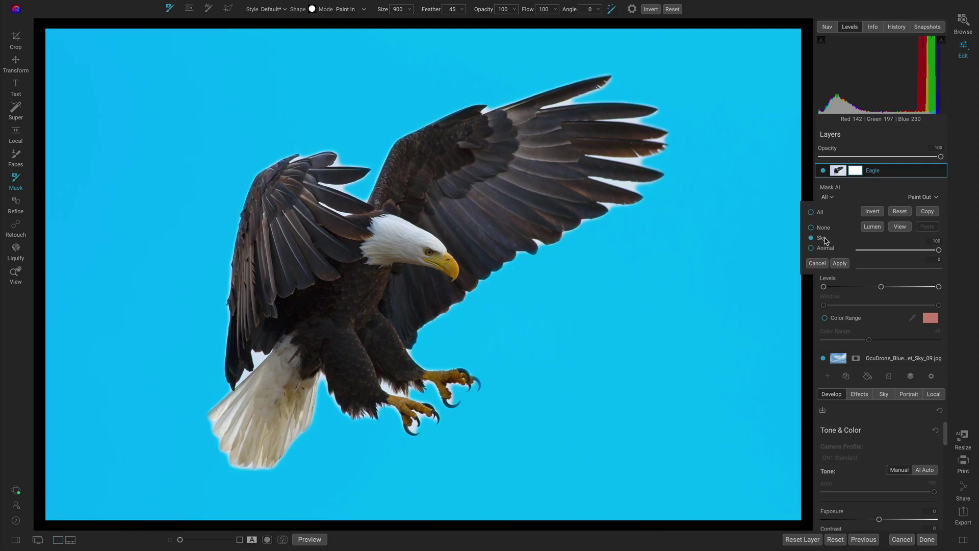
Apply a Sky mask, paint keep areas with a smaller brush, and apply an Animal mask.
click(839, 263)
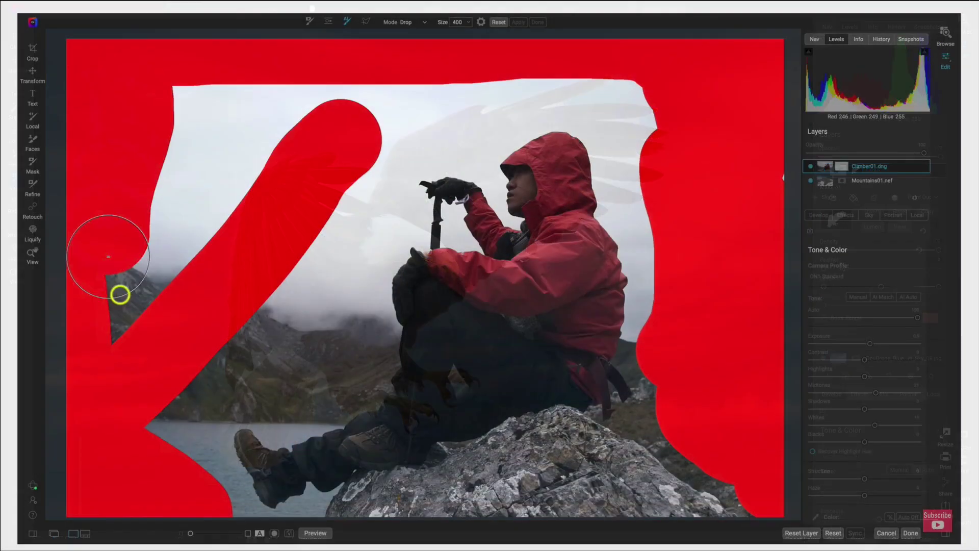
mouse_move(120, 290)
mouse_down()
mouse_move(247, 352)
mouse_move(639, 82)
mouse_move(197, 468)
mouse_move(368, 159)
mouse_move(401, 130)
mouse_up()
click(414, 23)
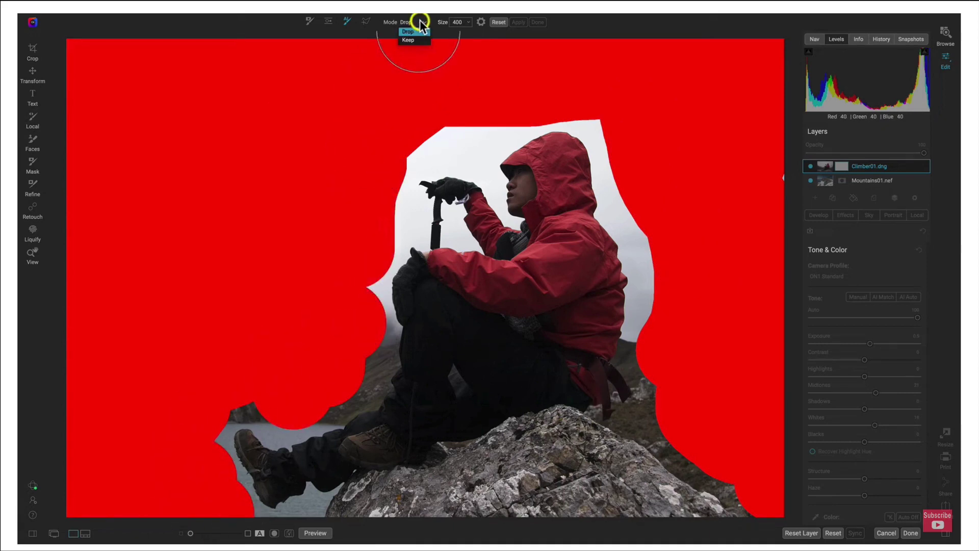
click(415, 37)
key(bracketleft)
key(bracketleft)
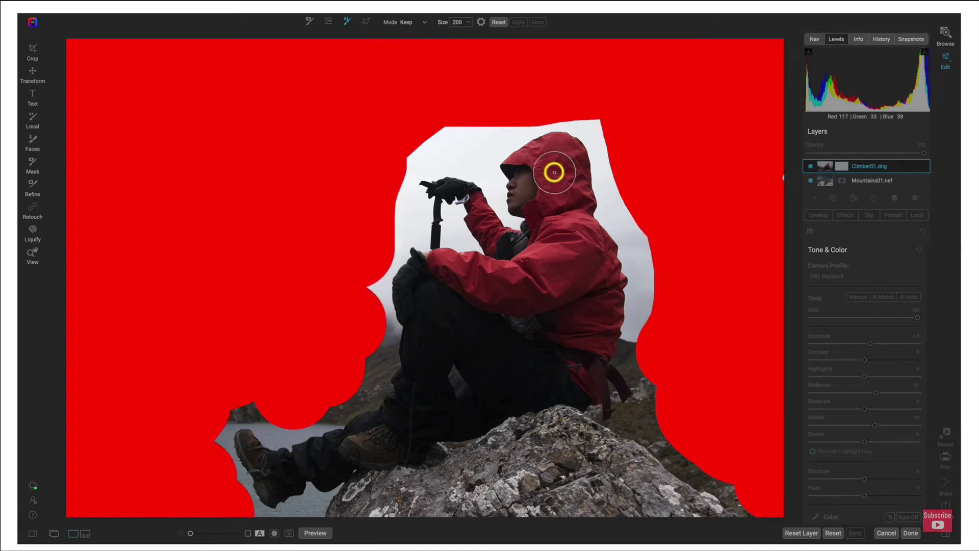
mouse_move(554, 168)
mouse_down()
mouse_move(586, 339)
mouse_move(545, 387)
mouse_move(591, 490)
mouse_move(585, 470)
mouse_move(676, 512)
mouse_move(374, 515)
mouse_move(427, 434)
mouse_move(562, 167)
mouse_move(569, 390)
mouse_move(497, 359)
mouse_move(304, 463)
mouse_move(328, 474)
mouse_move(472, 260)
mouse_move(604, 363)
mouse_move(625, 392)
mouse_move(593, 381)
mouse_move(601, 375)
mouse_move(608, 412)
mouse_move(592, 397)
mouse_up()
key(bracketleft)
key(bracketleft)
key(bracketleft)
key(bracketleft)
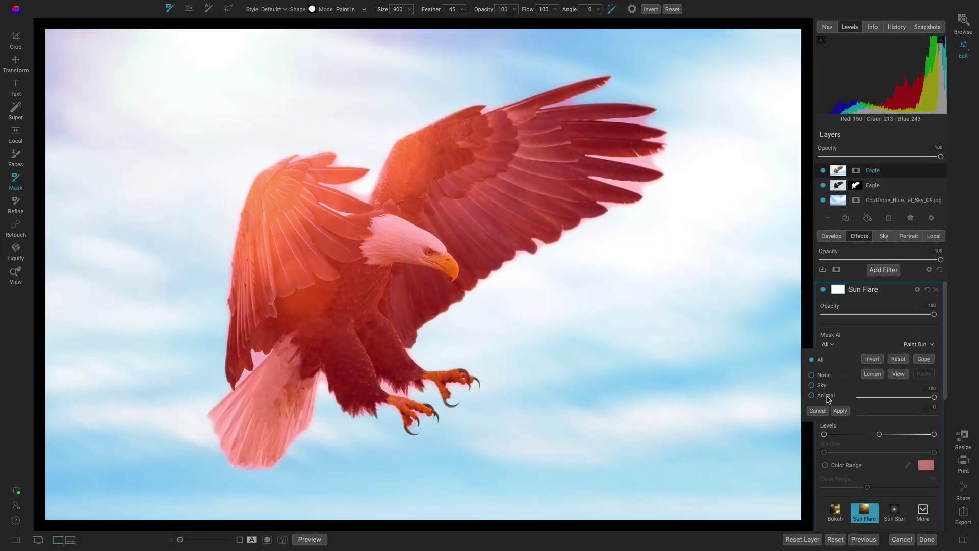
click(822, 396)
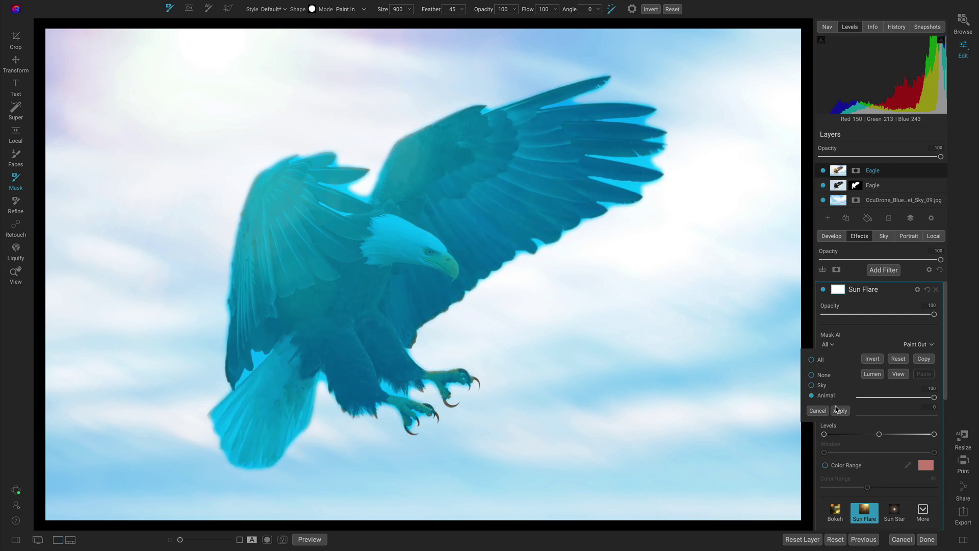
click(840, 412)
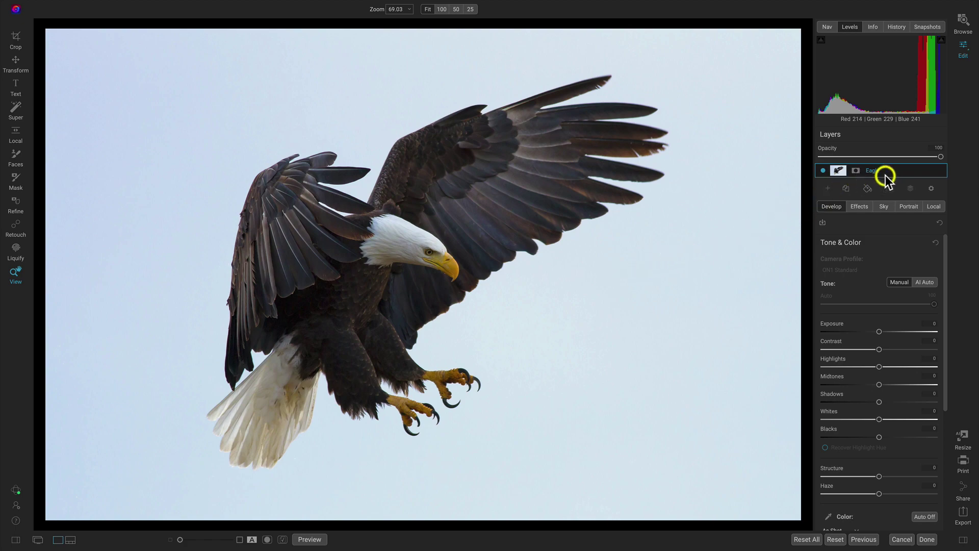
Add OcuDrone_Blue_Velvet_Sky_09.jpg from the Skies library as a layer below the Eagle layer.
click(828, 189)
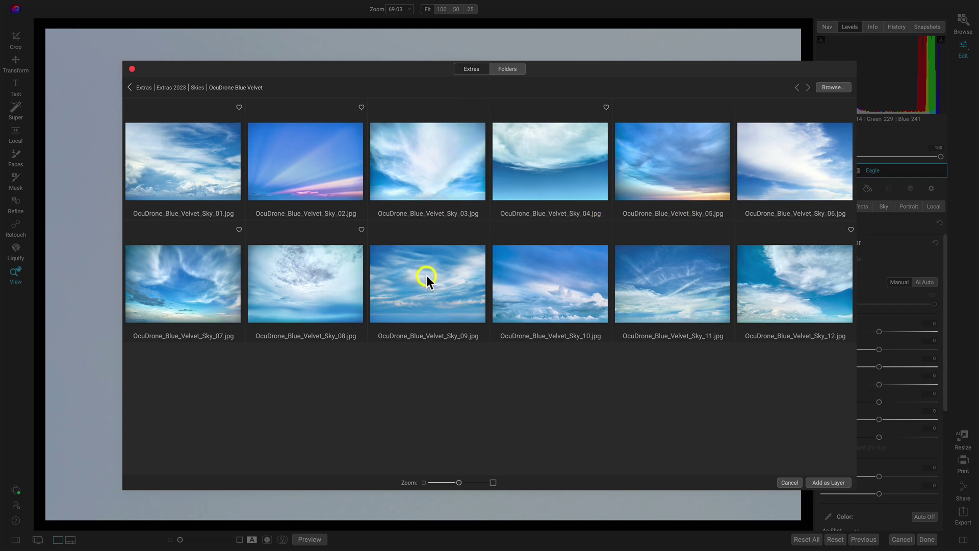
double_click(427, 298)
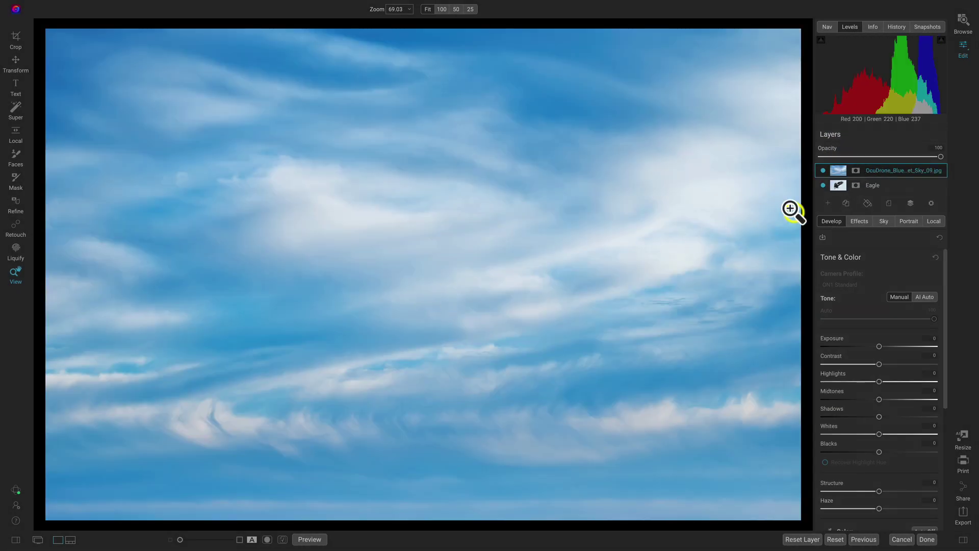
drag(880, 172, 880, 190)
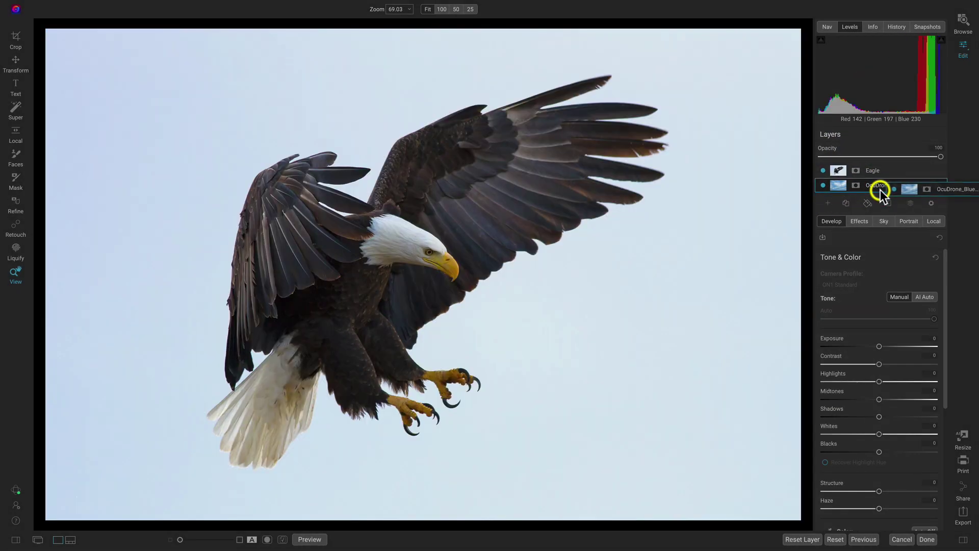
Apply an AI Sky mask to the Eagle layer so the Blue Velvet clouds show through.
click(855, 171)
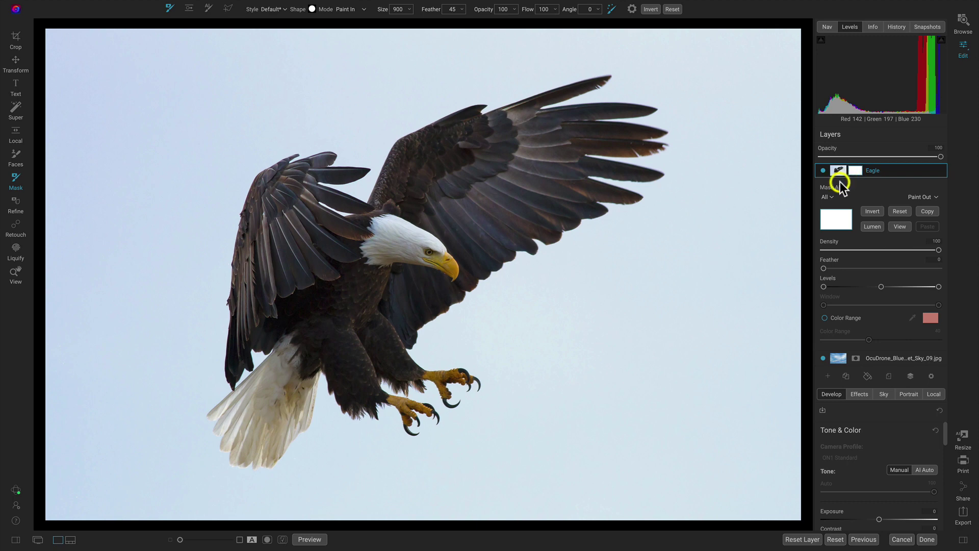
click(829, 196)
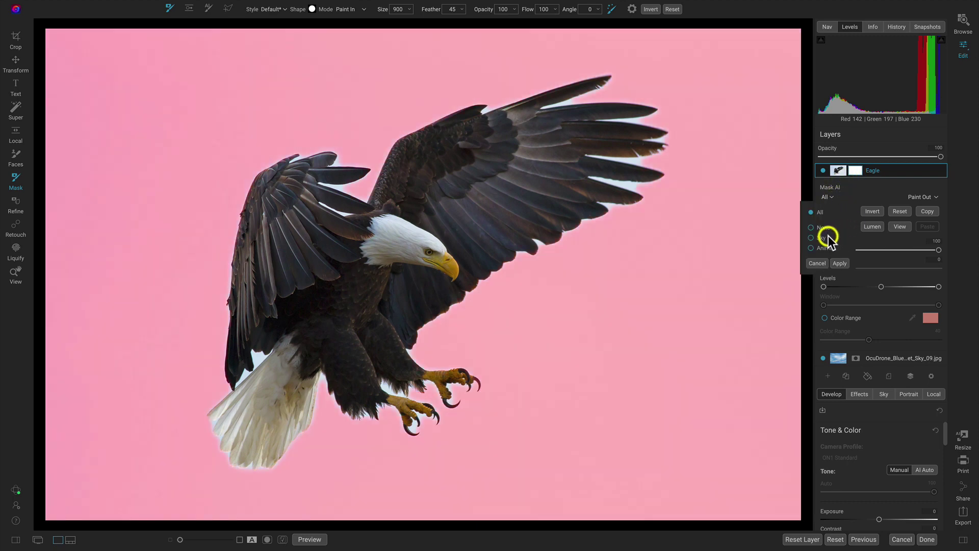
click(827, 237)
click(839, 263)
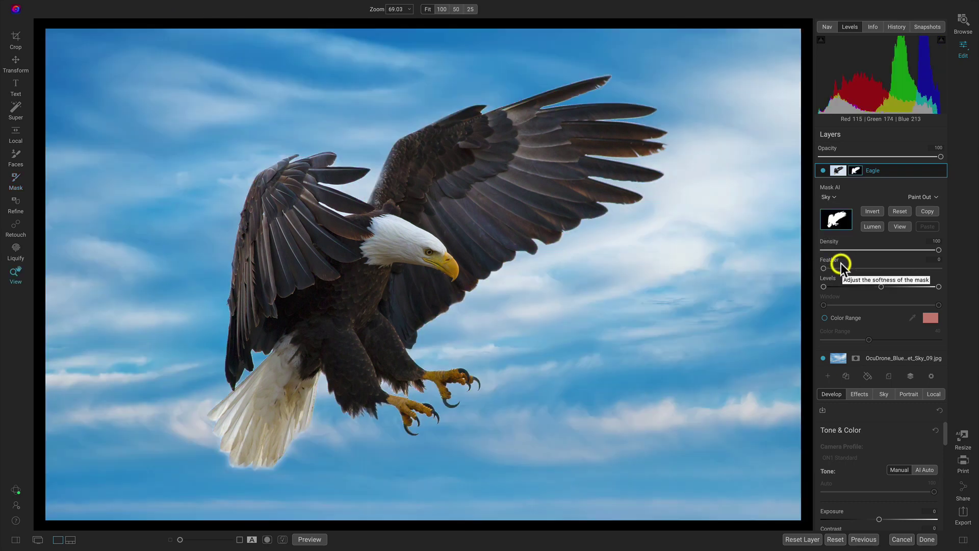
Refine the Sky mask edges around the eagle's talons and raised wing feathers with the second Refine brush.
click(563, 106)
drag(563, 107, 563, 107)
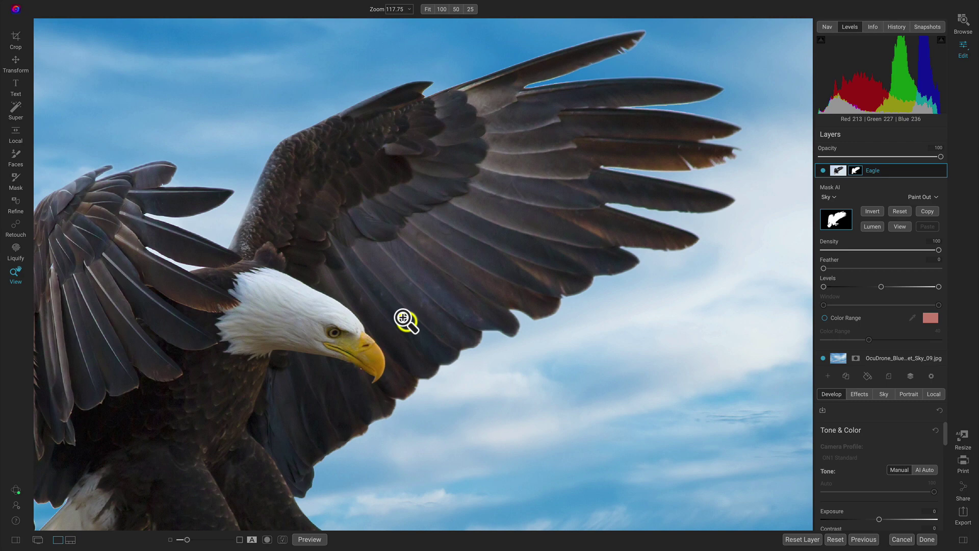
drag(403, 317, 505, 144)
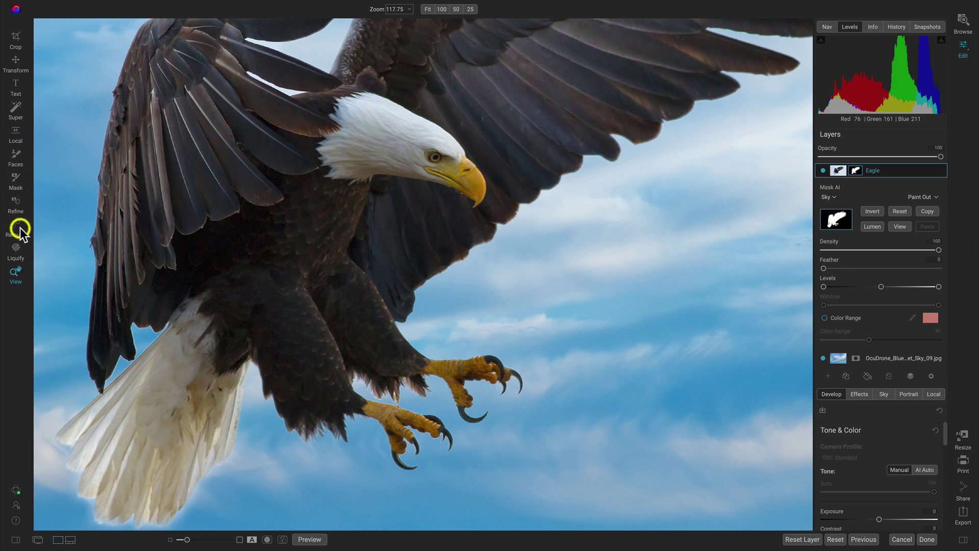
click(16, 207)
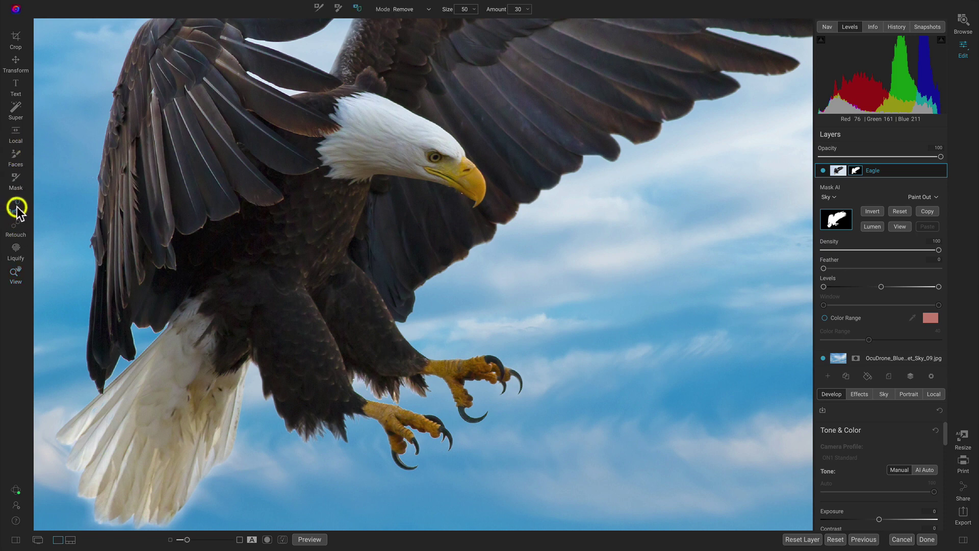
click(338, 9)
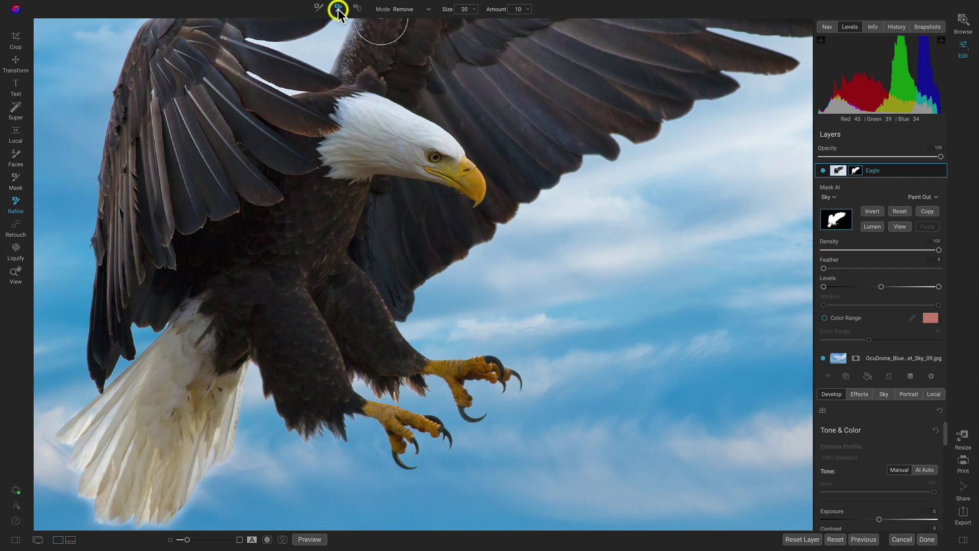
drag(477, 103, 358, 332)
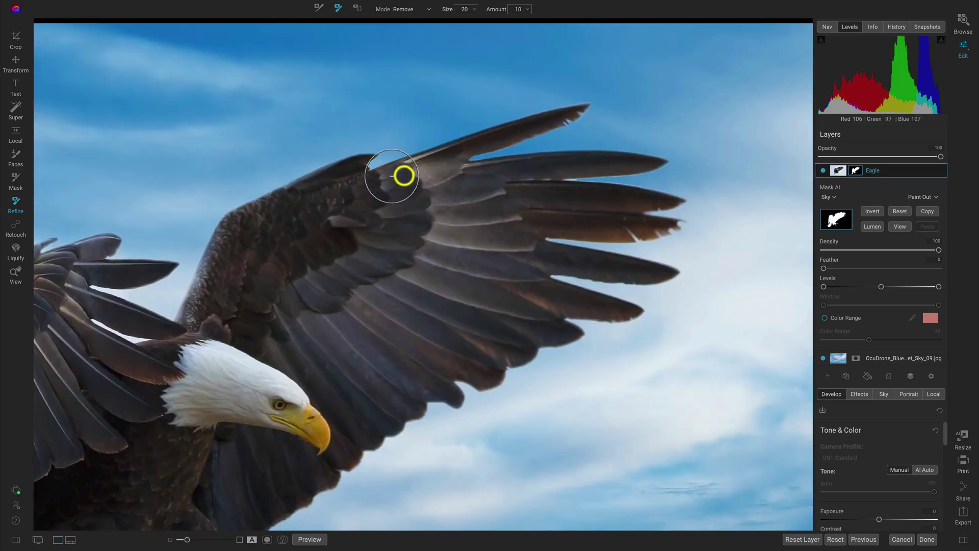
key(ctrl+0)
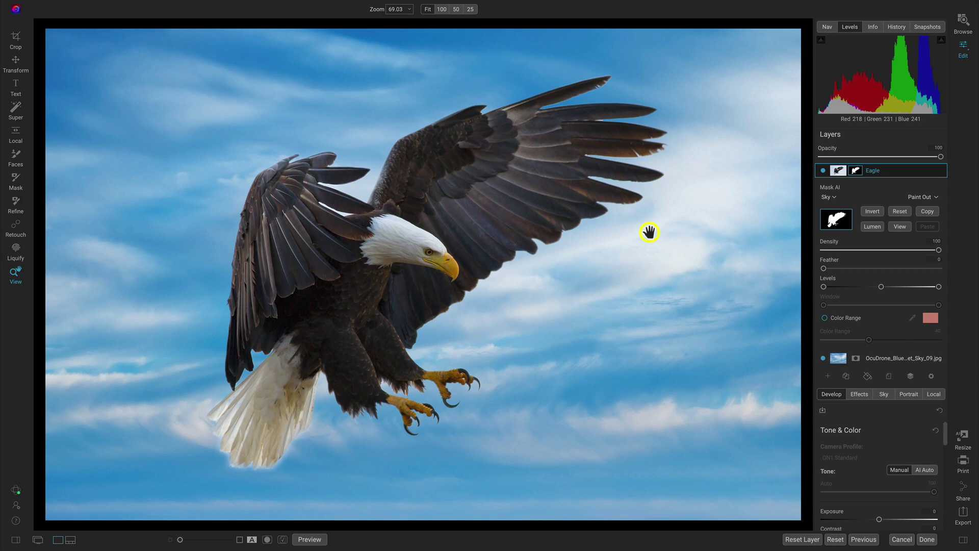
Raise the cloudy sky layer's Contrast to 58 and Whites to 33.
click(857, 170)
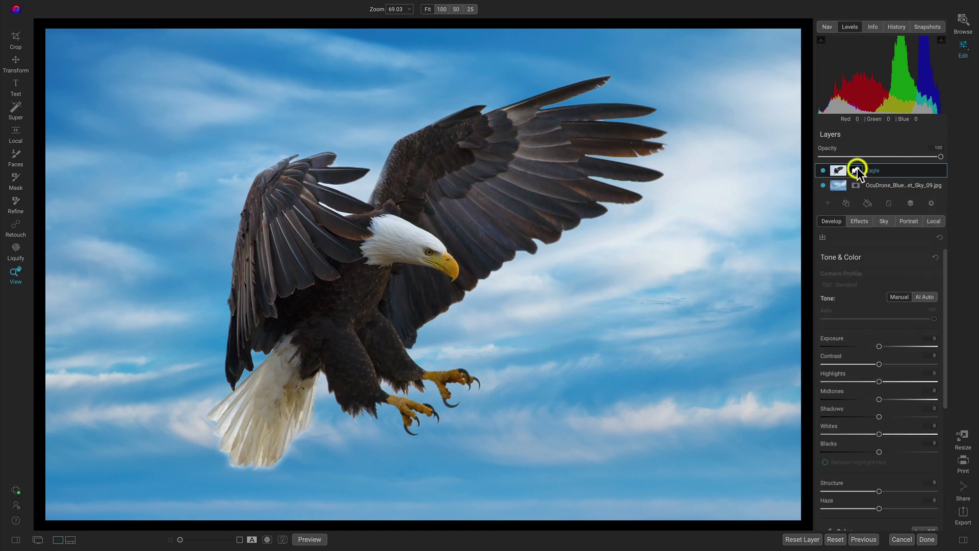
click(888, 187)
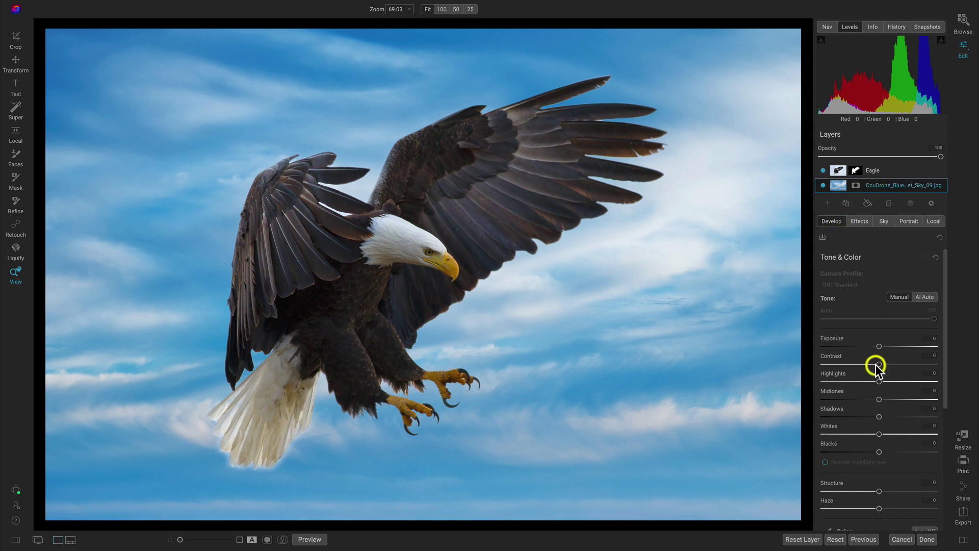
drag(878, 364, 910, 366)
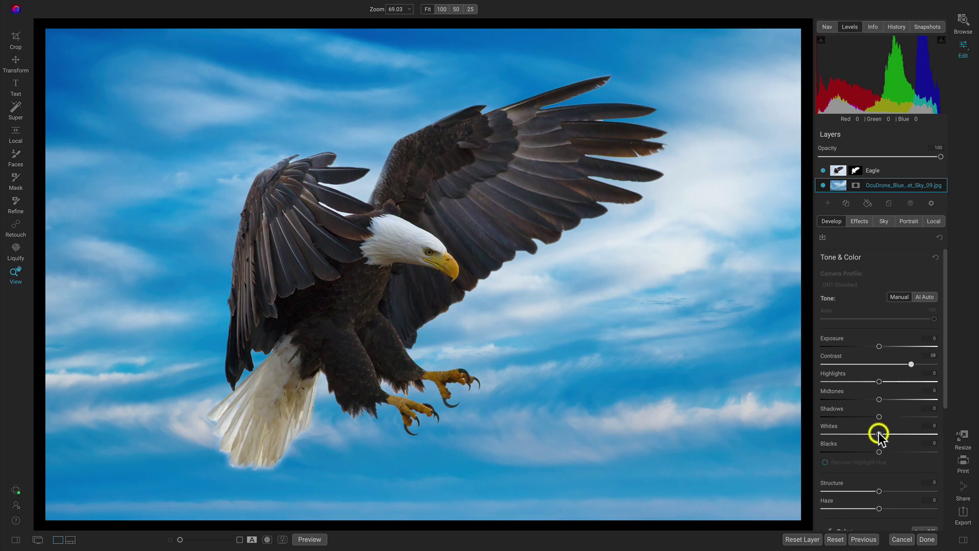
drag(881, 433, 897, 434)
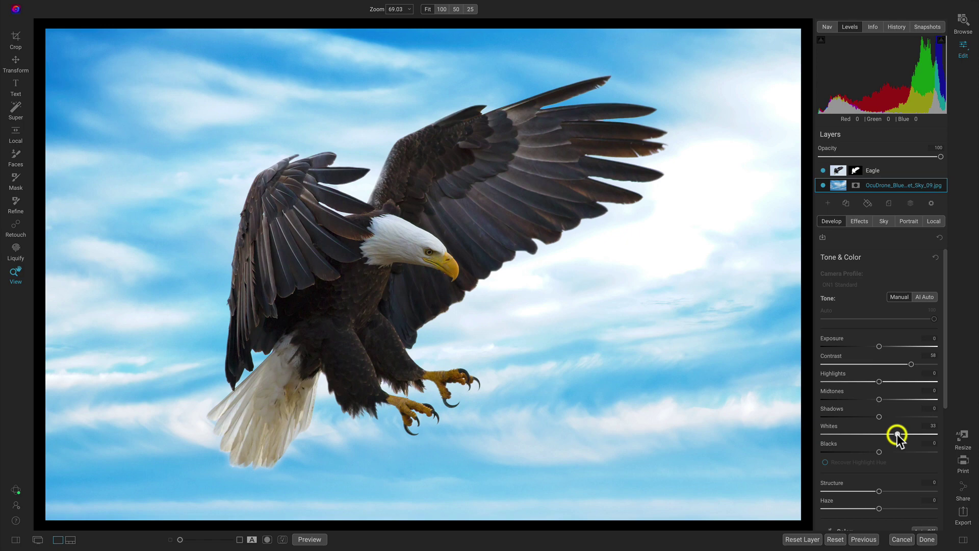
Add a Motion Blur filter to the sky layer with Distance 248 and Angle 27.
click(862, 221)
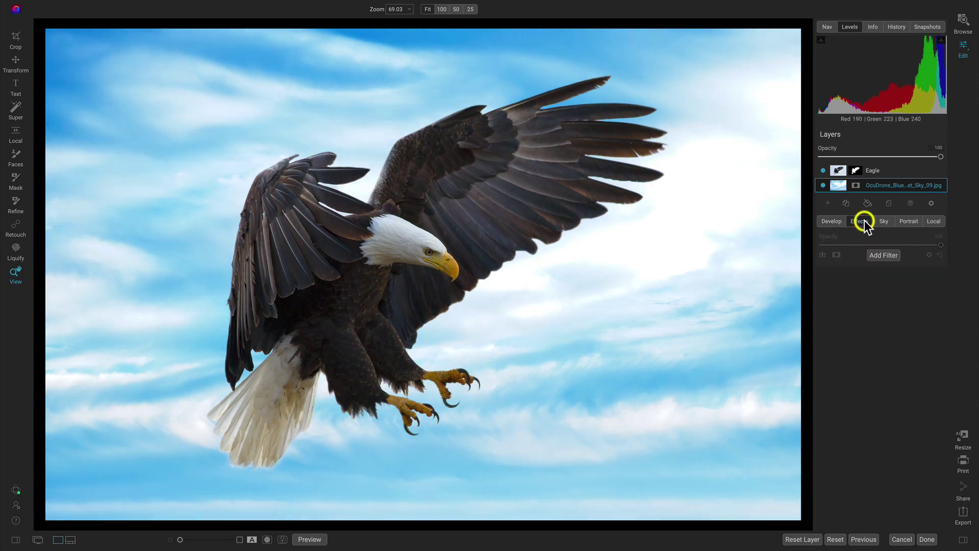
click(885, 253)
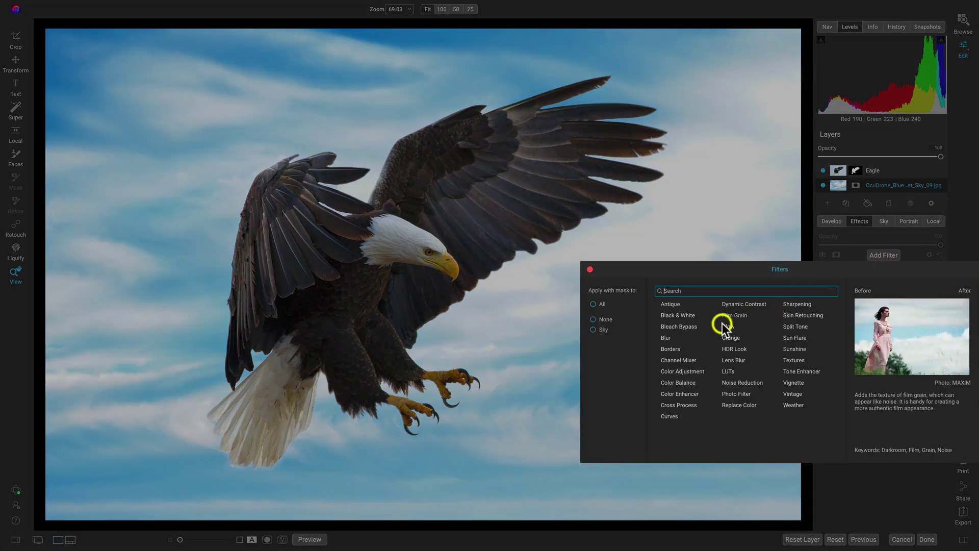
click(668, 338)
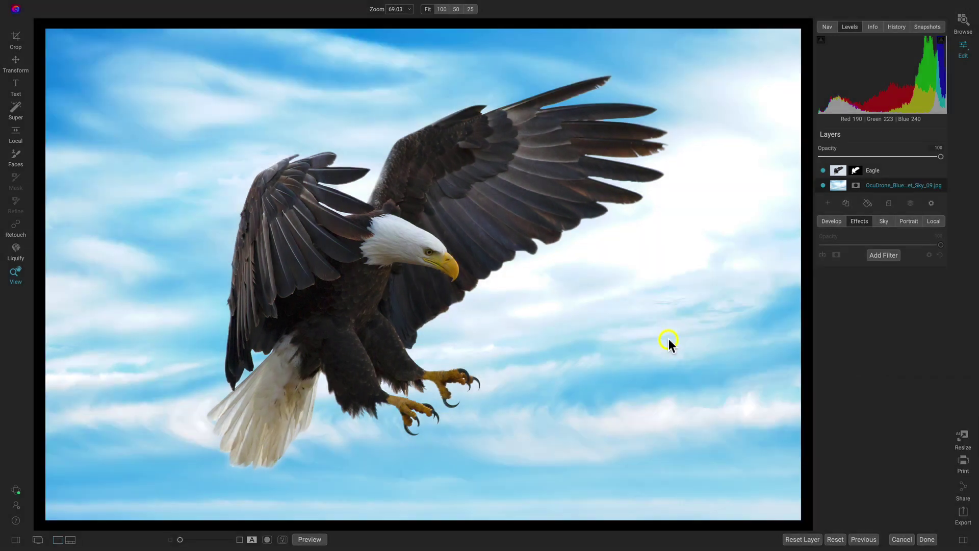
click(885, 322)
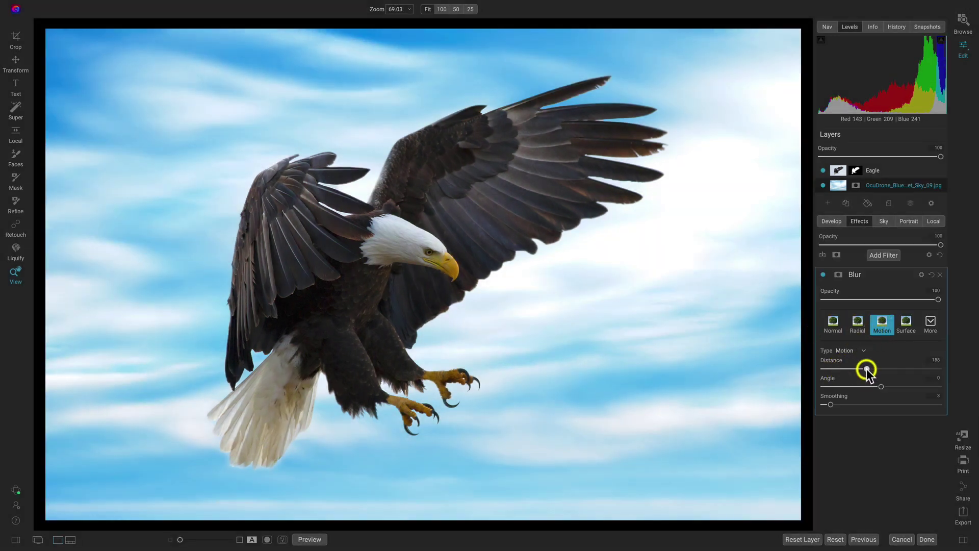
click(881, 368)
drag(888, 387, 899, 392)
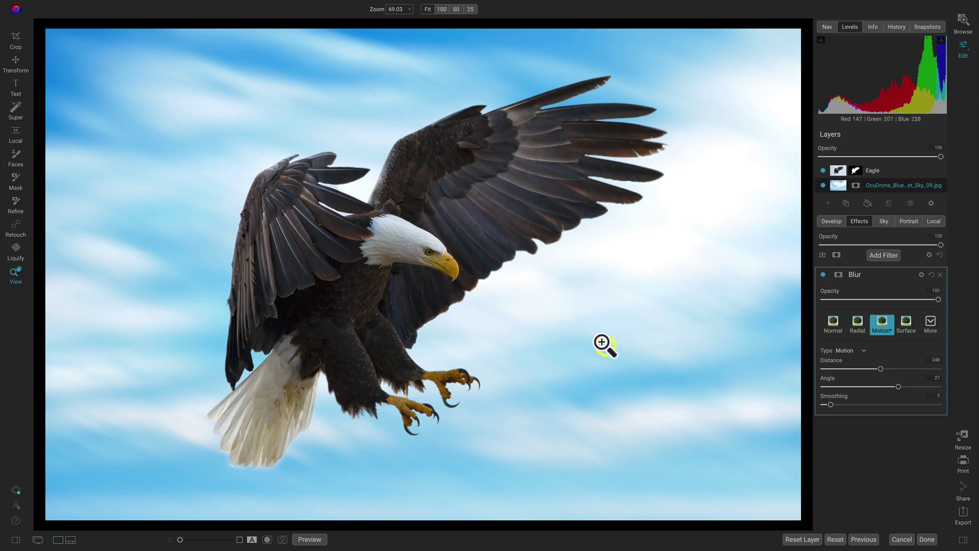
Stamp all visible layers into a new layer from the Eagle layer.
click(891, 170)
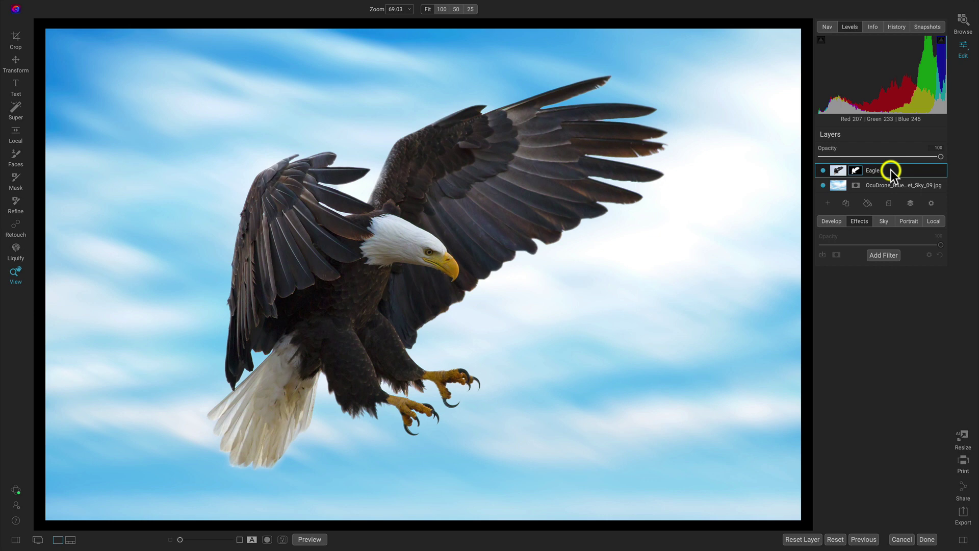
right_click(892, 170)
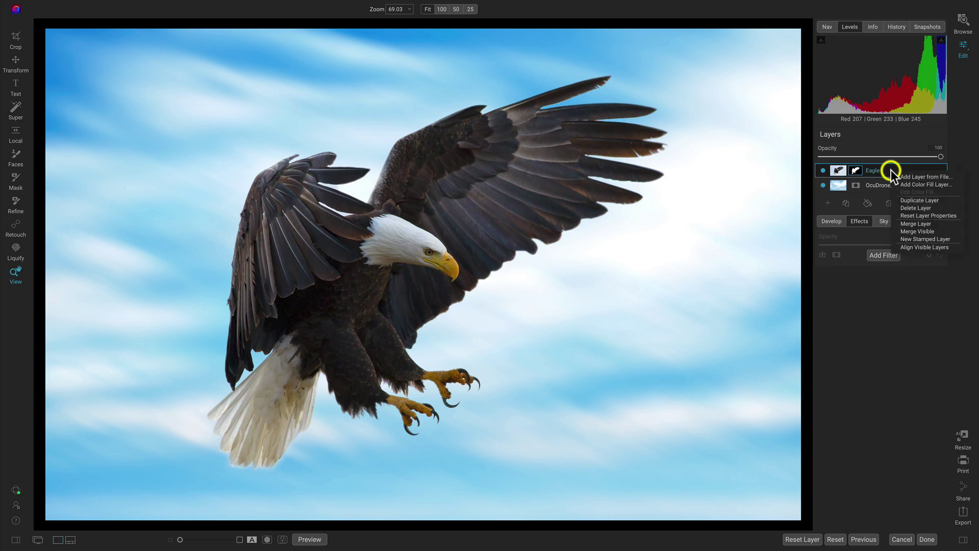
click(946, 238)
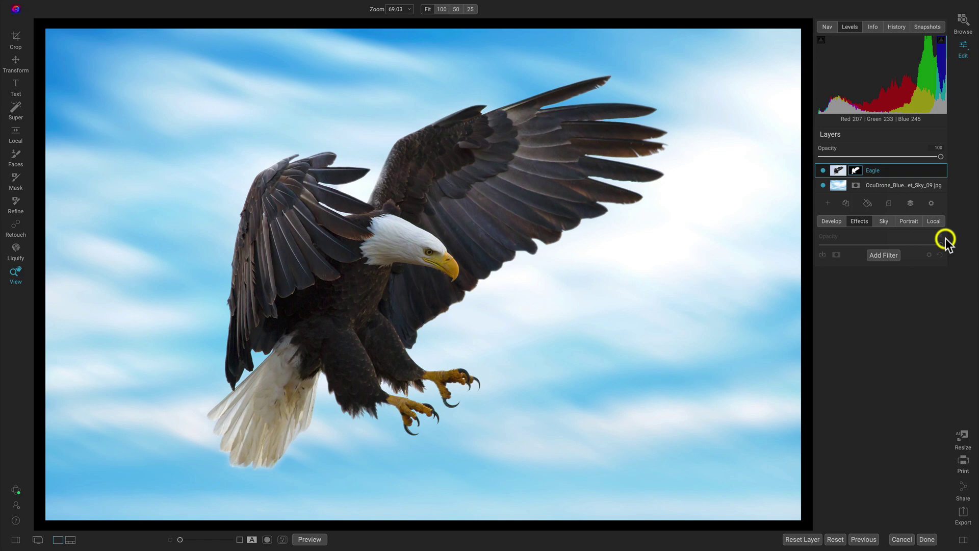
Add a Sun Flare filter with the Sun-Flare-02 preset, positioned over the eagle's upper-left wing.
click(877, 271)
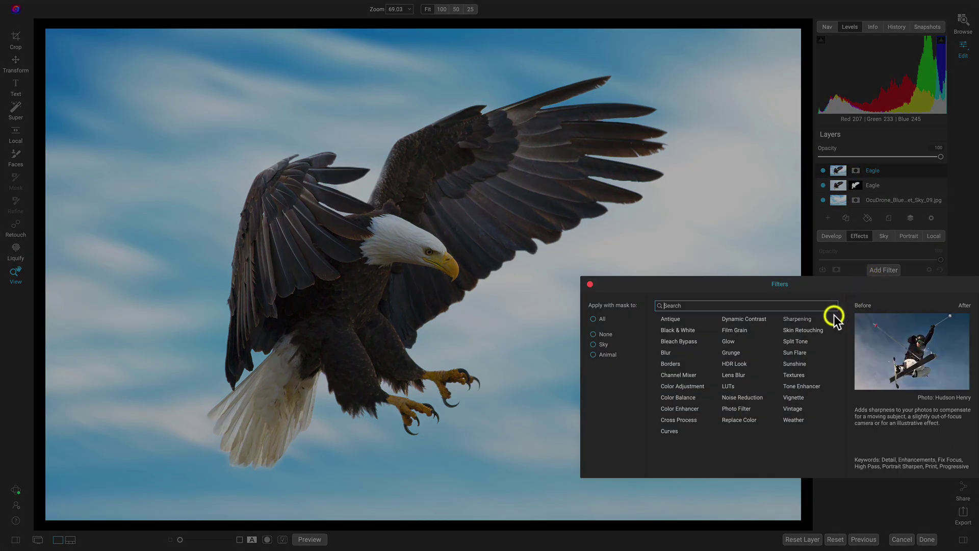
click(796, 353)
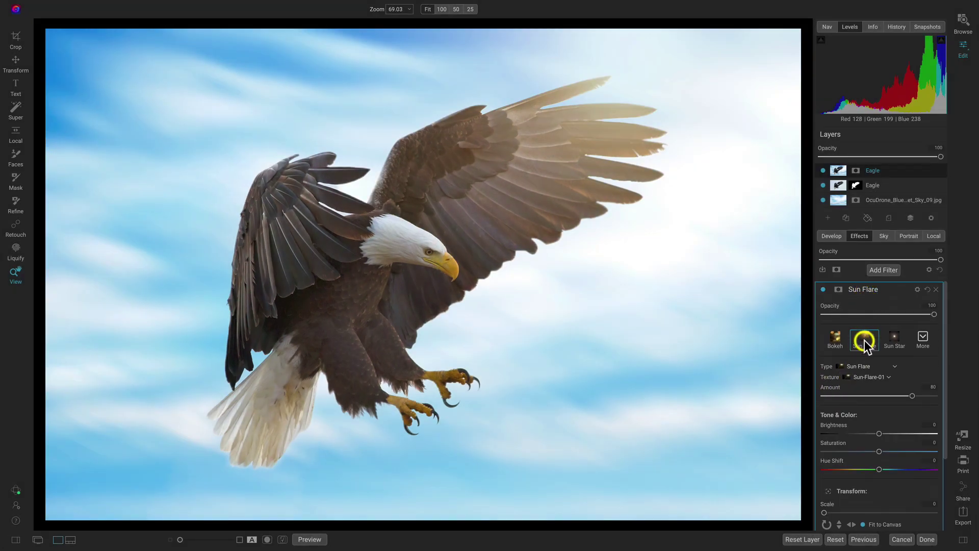
click(864, 338)
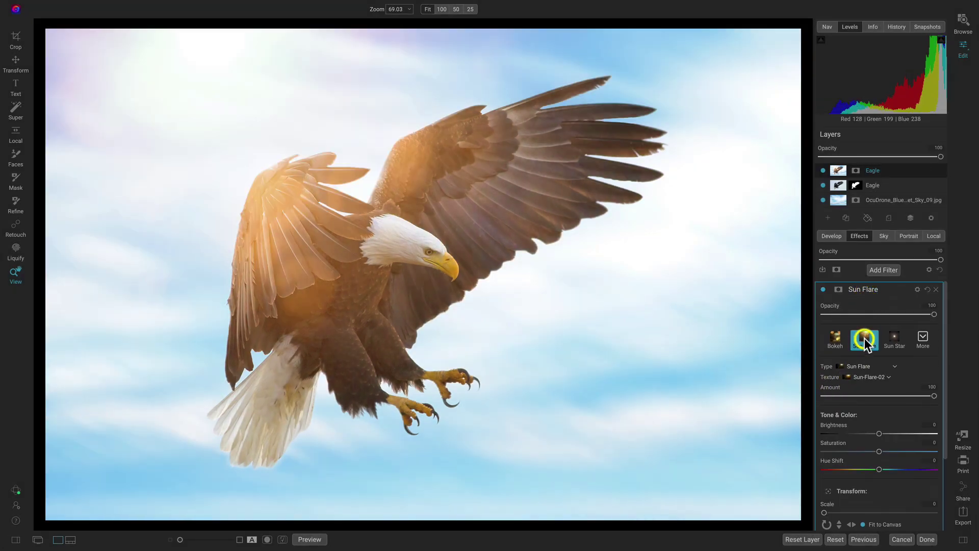
drag(417, 176, 368, 281)
click(853, 289)
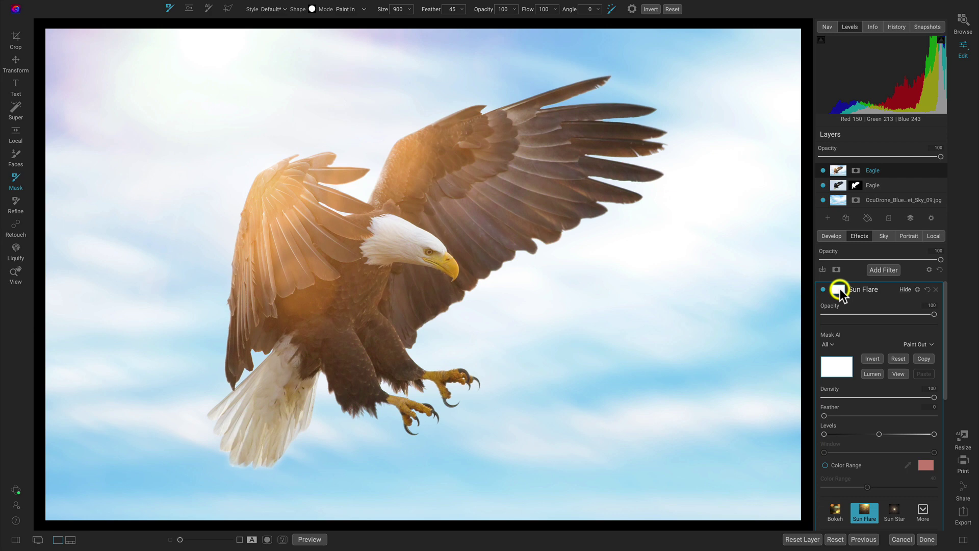
Mask the sun flare with an AI Animal mask and lower its Density to 63.
click(833, 344)
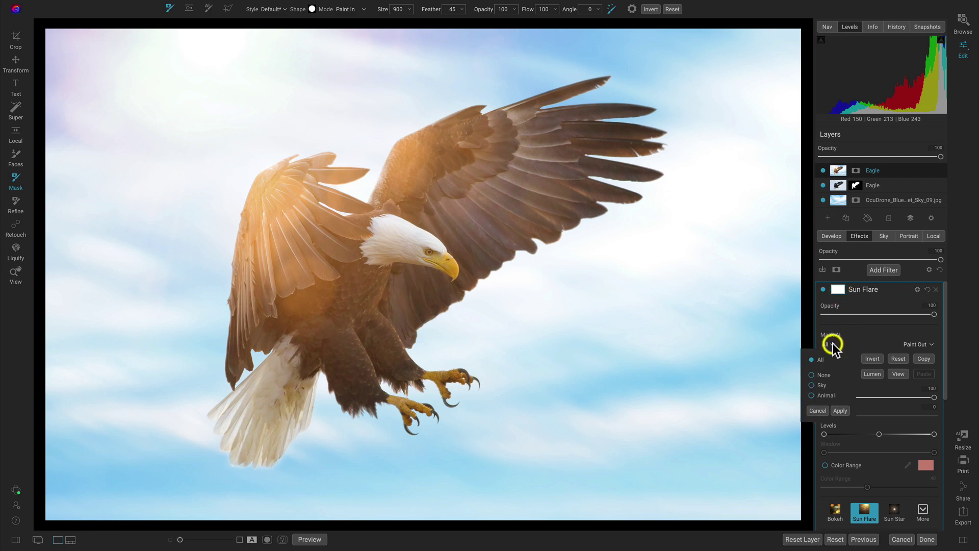
click(826, 395)
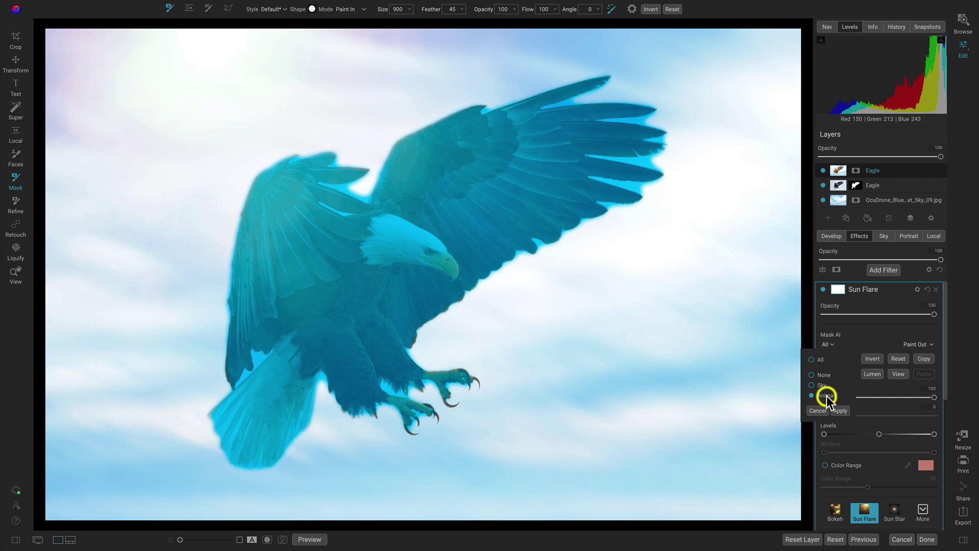
click(840, 411)
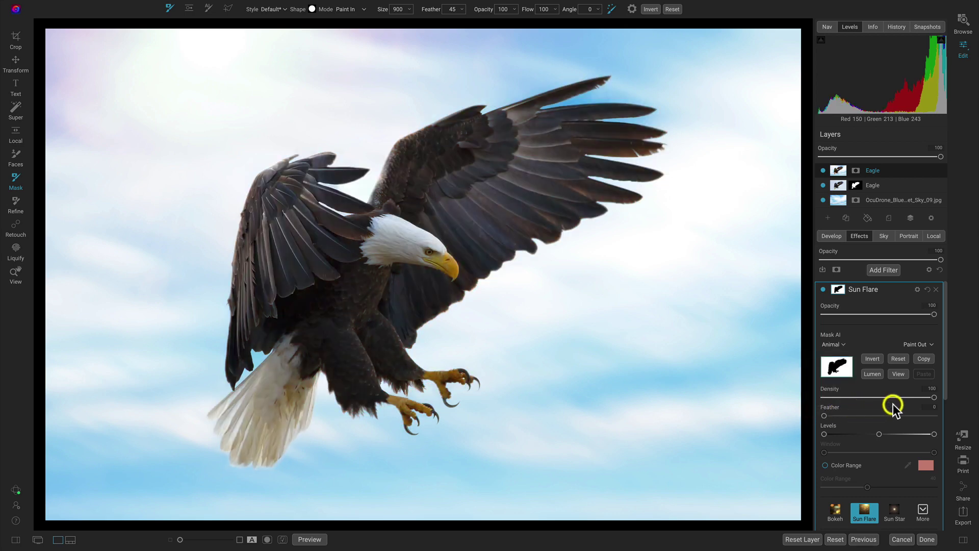
drag(935, 397, 892, 402)
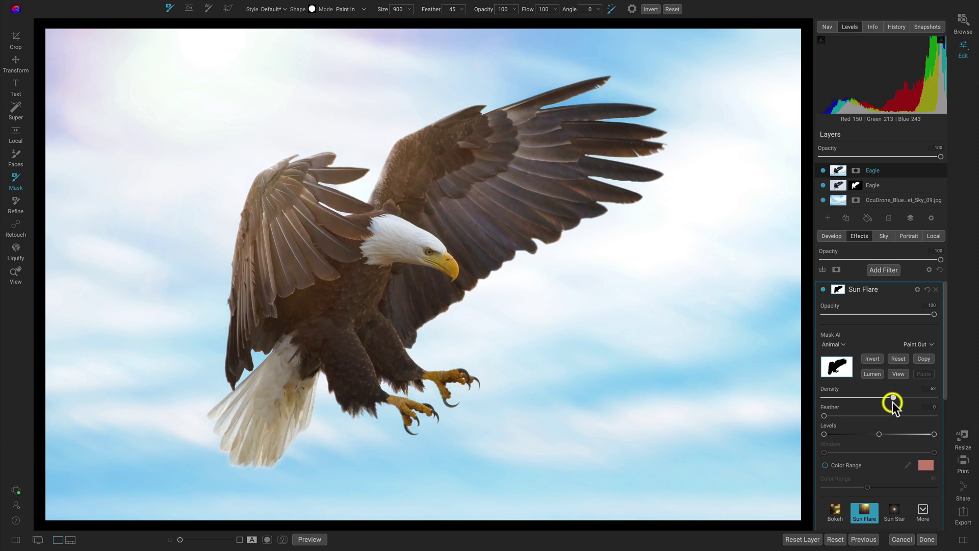
Add a Black & White filter using the Fade to B&W style.
click(886, 269)
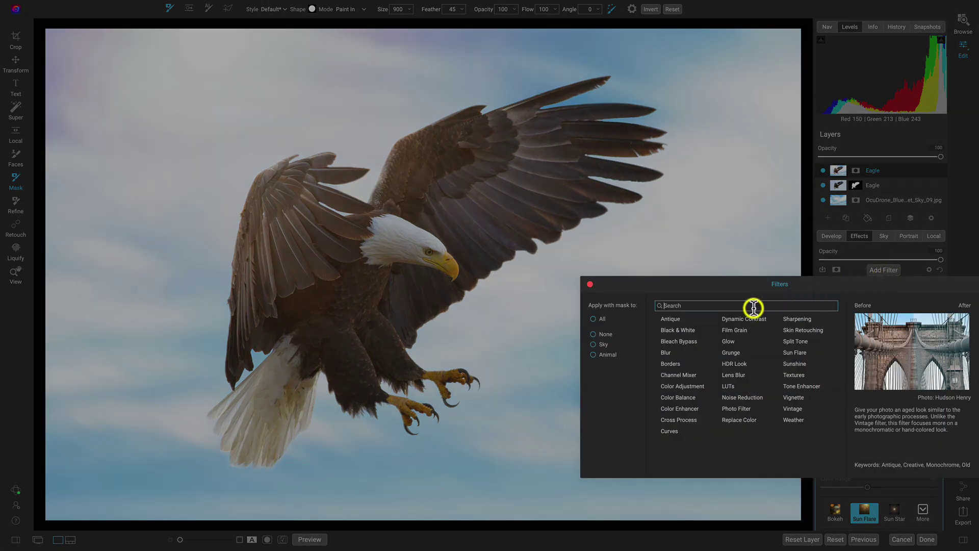
click(688, 329)
click(923, 317)
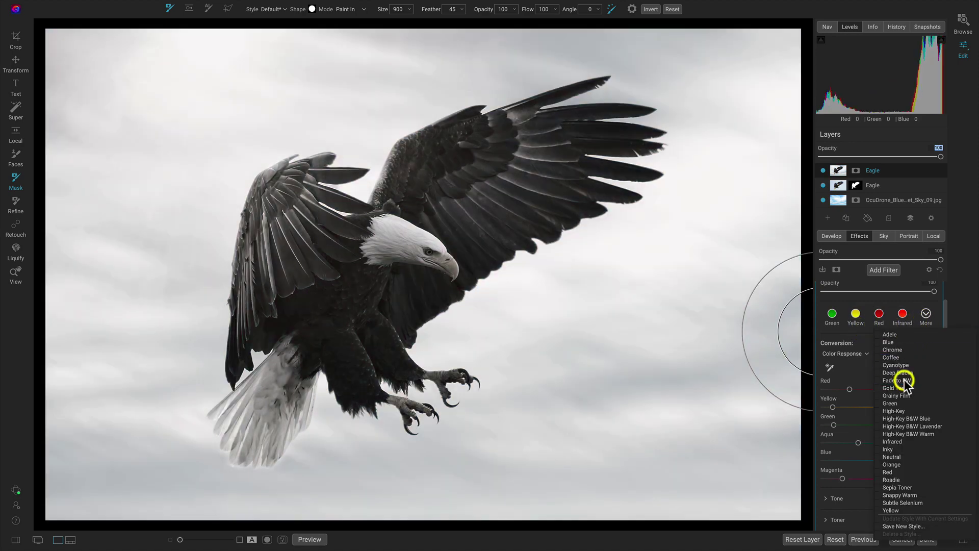
click(904, 380)
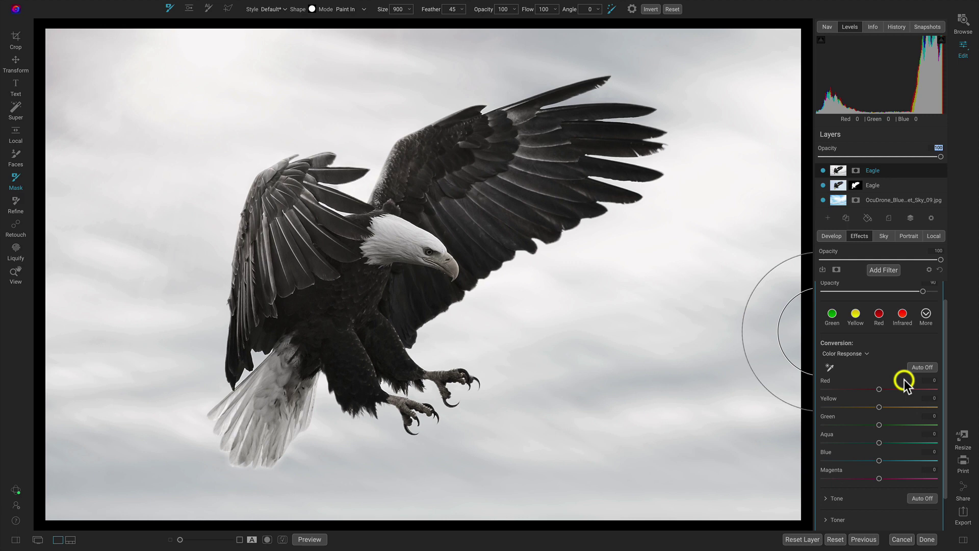
key(z)
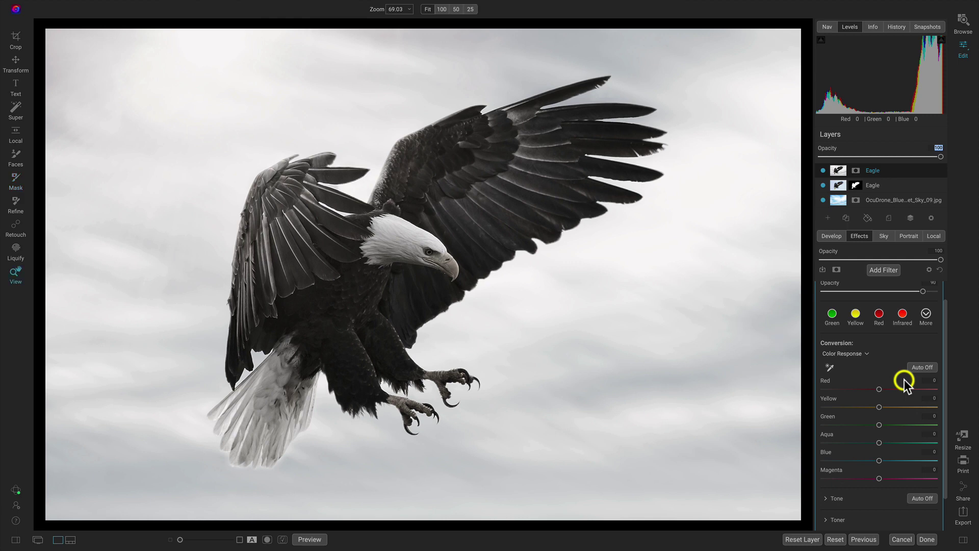
click(886, 269)
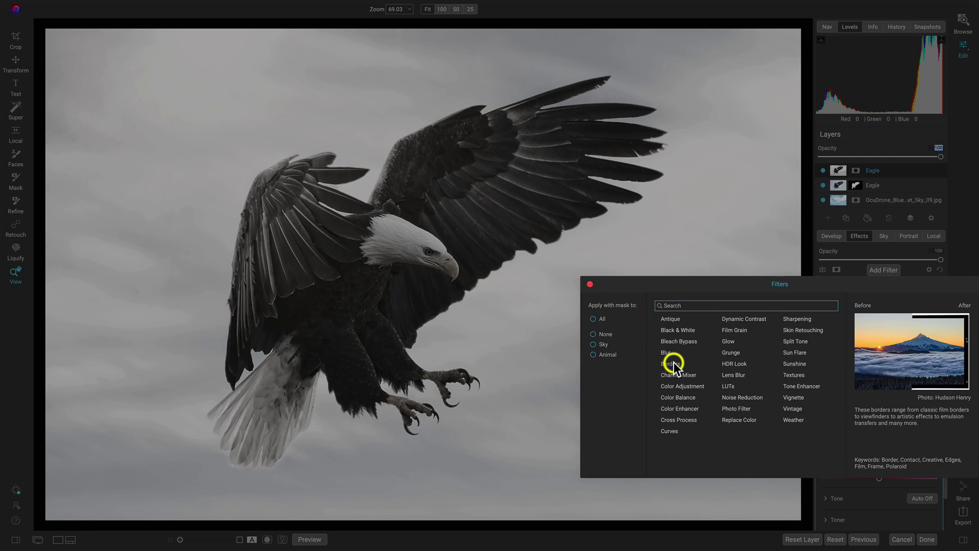
Add a White Square Borders filter, then toggle the top layer off and on to compare.
click(675, 362)
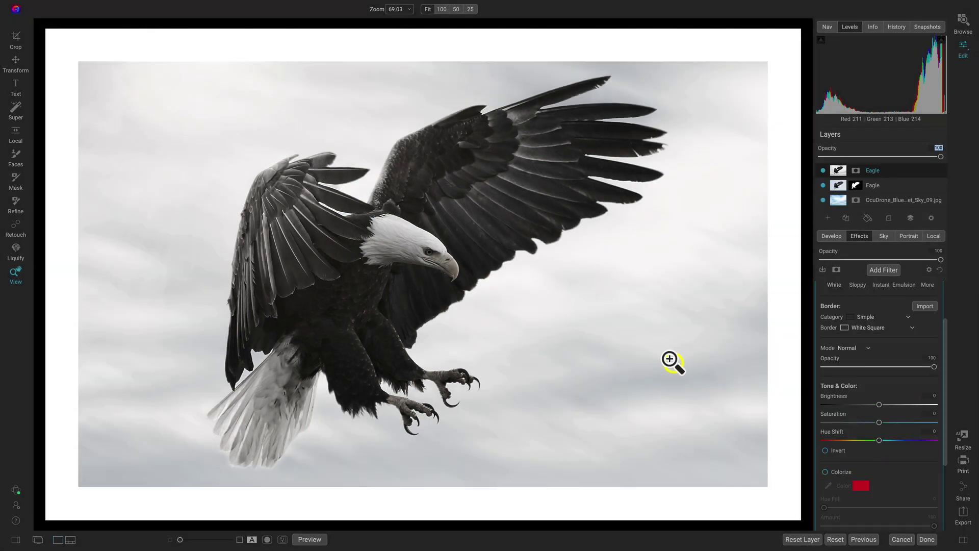
click(839, 185)
click(821, 169)
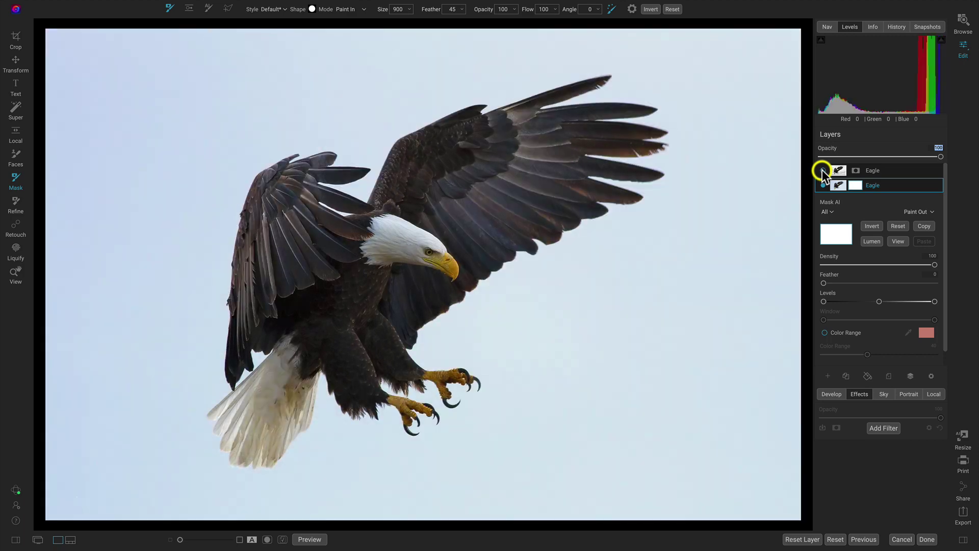
click(822, 170)
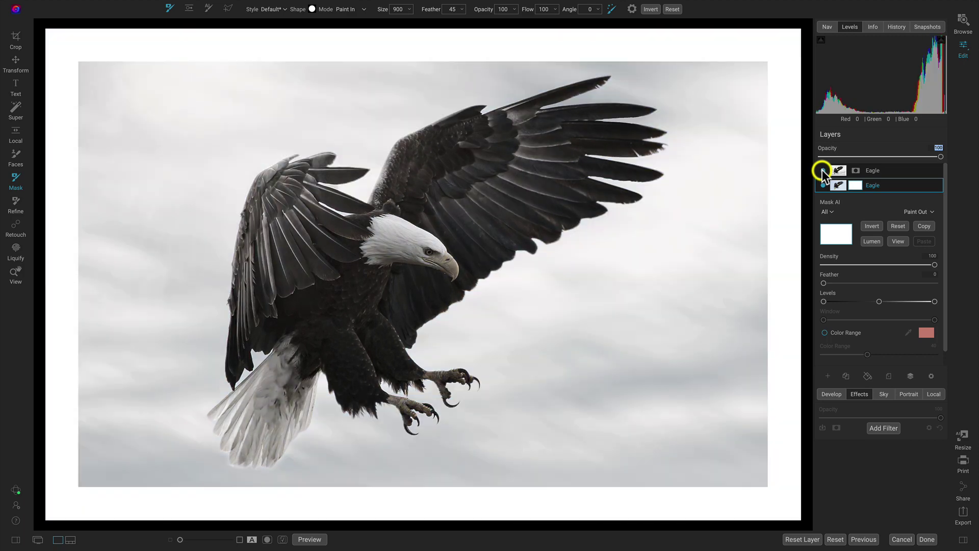
click(822, 170)
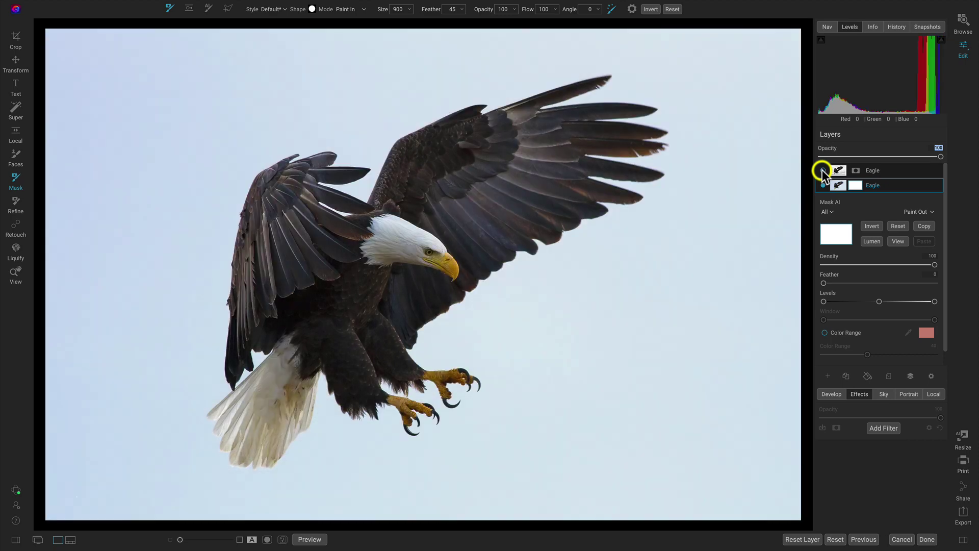
click(822, 170)
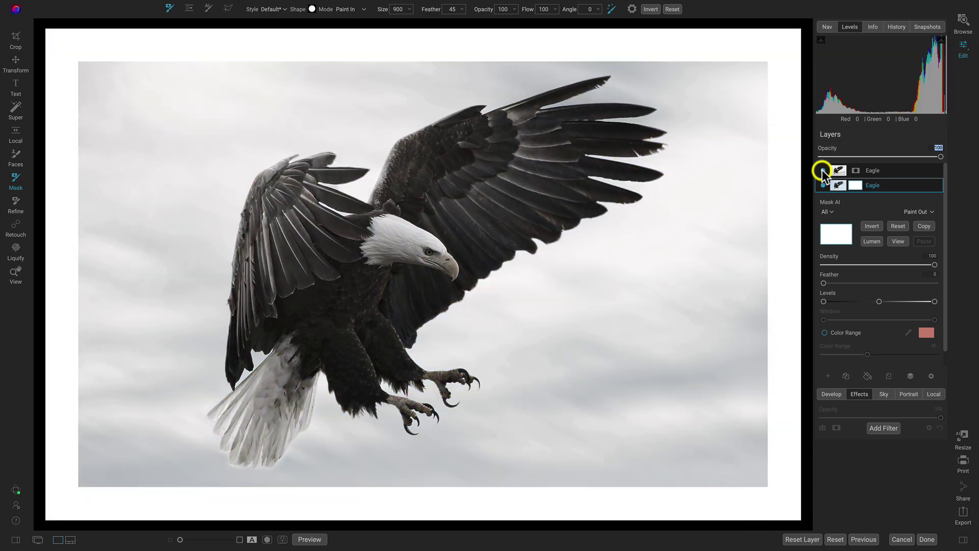